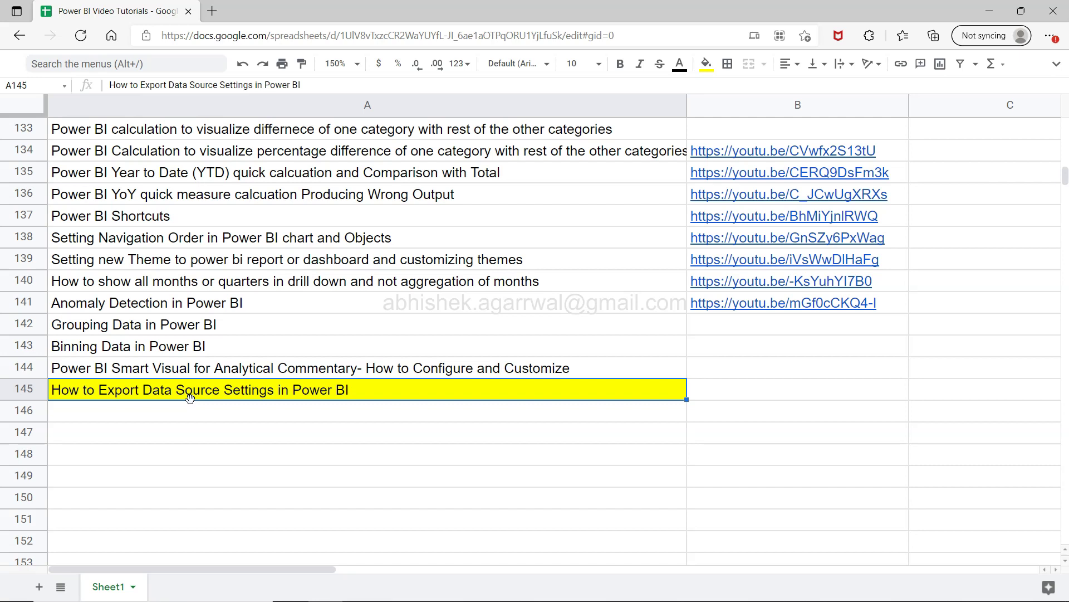
- Select the spreadsheet's full web address in the browser, then return focus to the spreadsheet
{"action": "left_click", "coordinate": [222, 394]}
{"action": "left_click", "coordinate": [435, 35]}
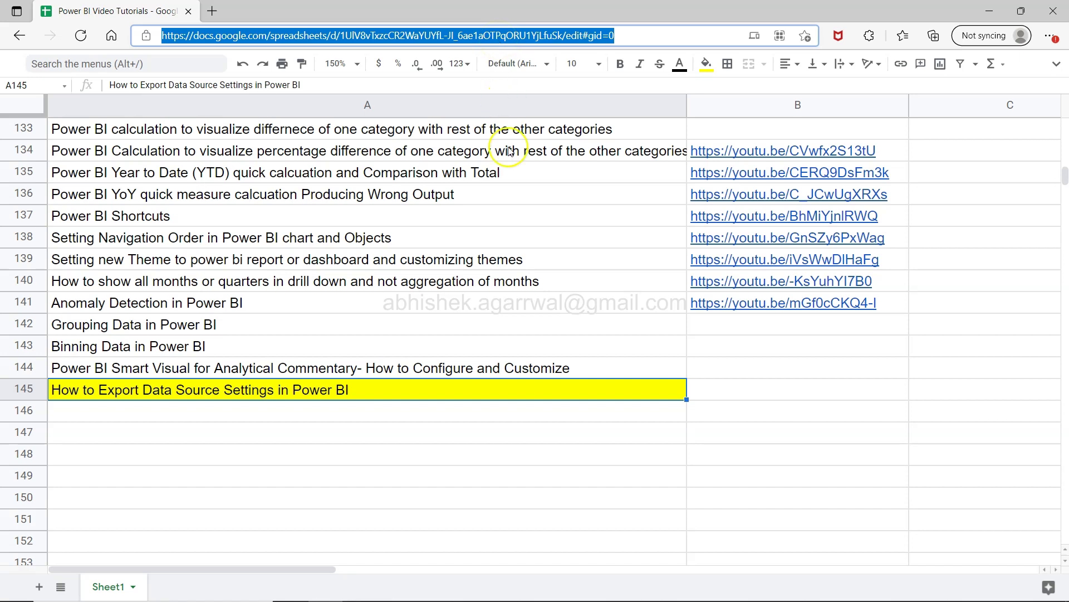
{"action": "left_click", "coordinate": [508, 176]}
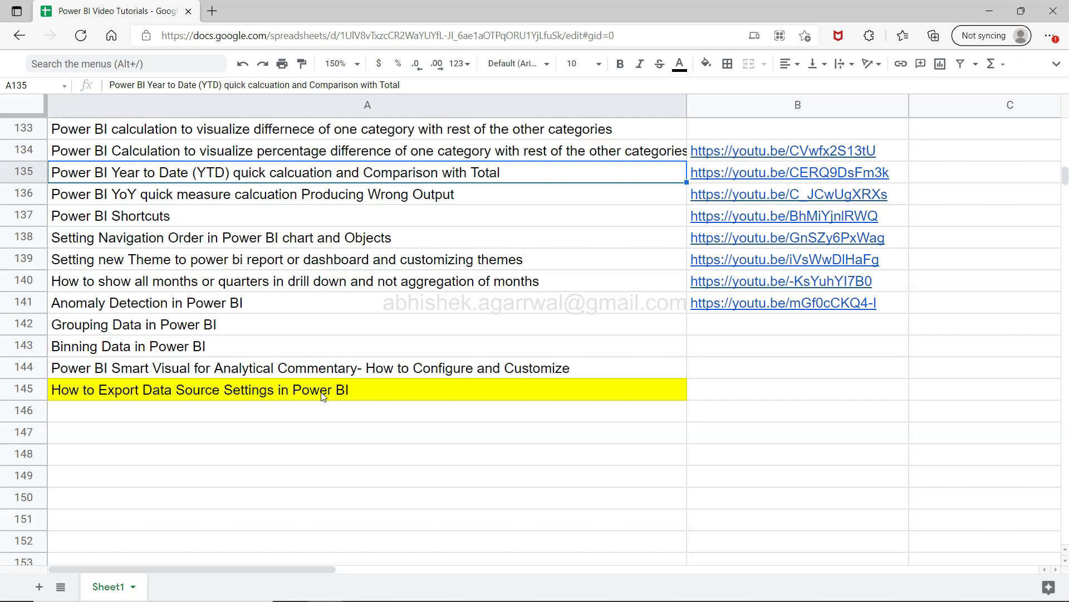
- Launch Power BI Desktop from the taskbar to reach its start screen of recent reports
{"action": "key", "text": "alt+Tab"}
{"action": "key", "text": "alt+Tab"}
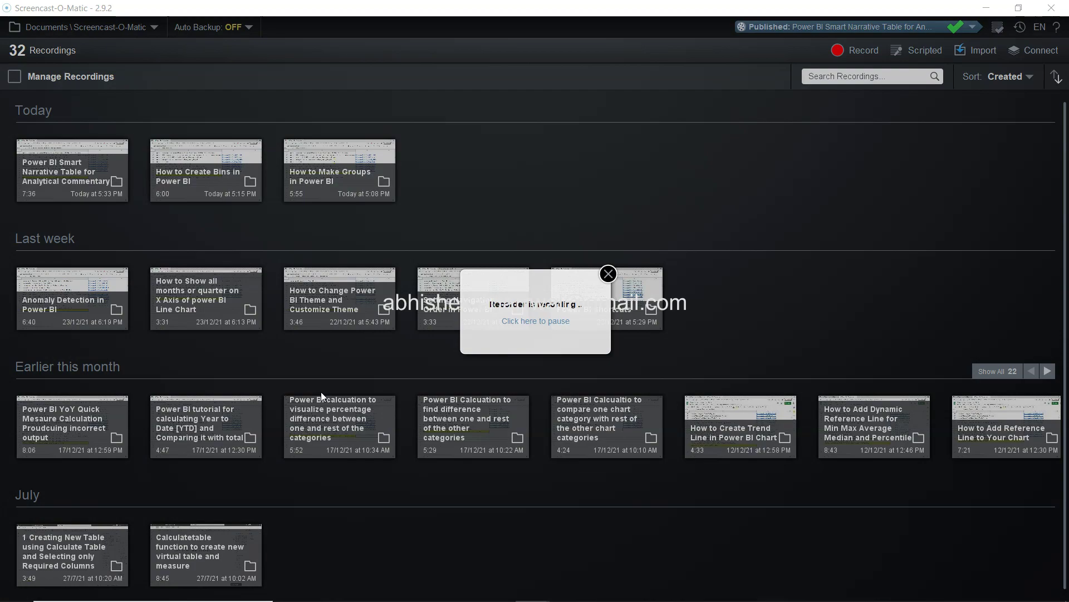
{"action": "key", "text": "alt+Tab"}
{"action": "key", "text": "alt+Tab"}
{"action": "key", "text": "alt+shift+Tab"}
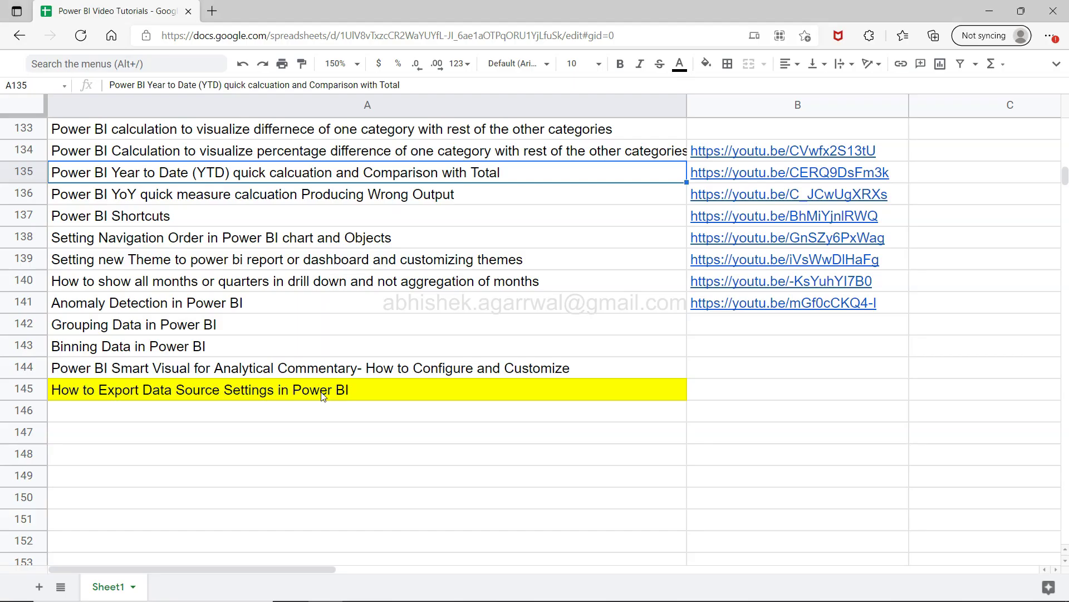
{"action": "left_click", "coordinate": [602, 590]}
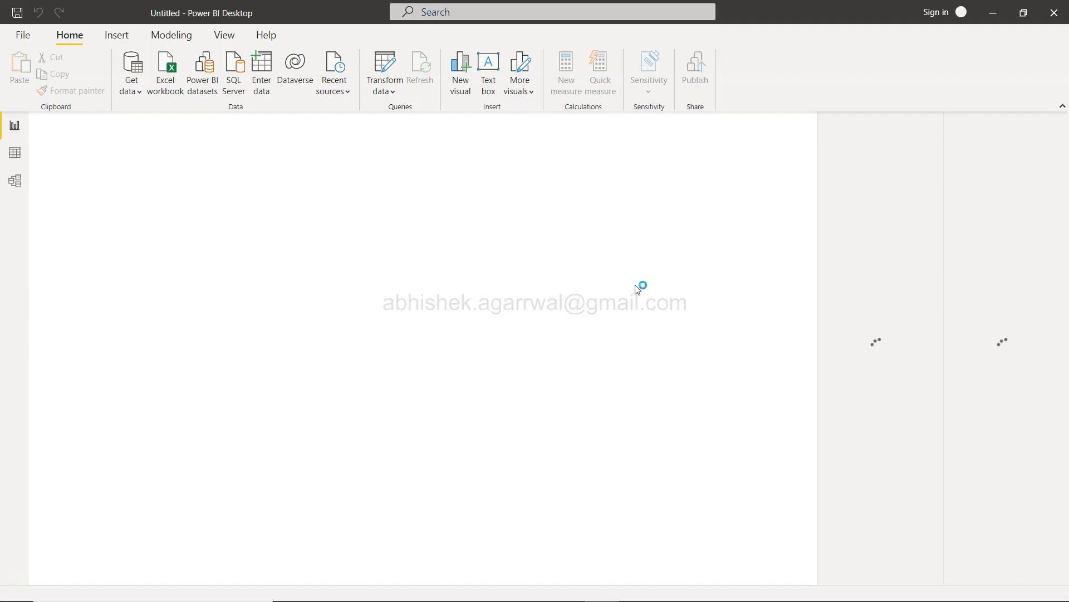
{"action": "left_click", "coordinate": [395, 326]}
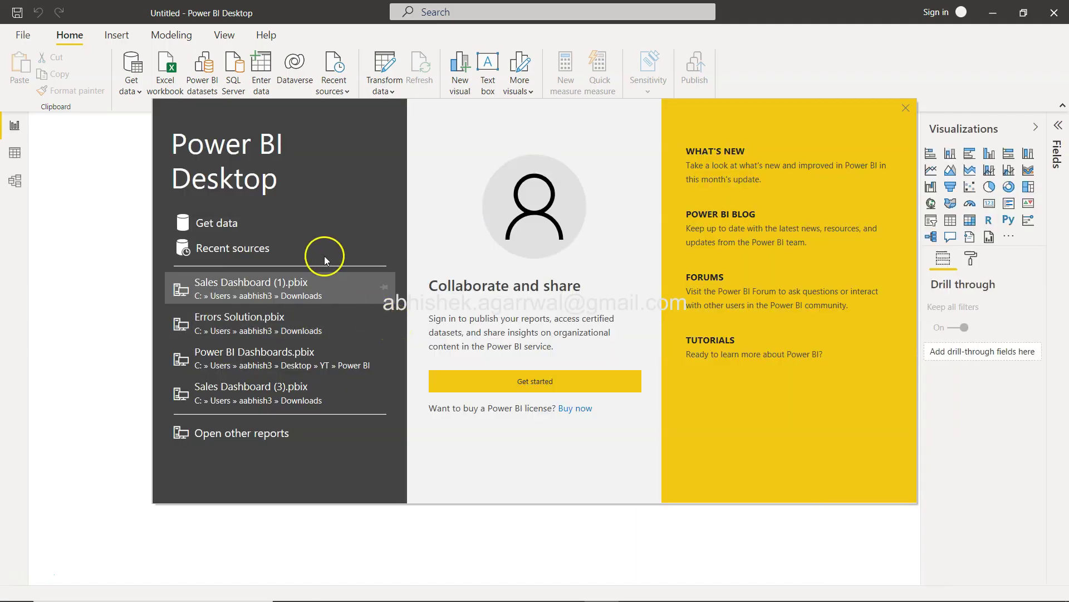
{"action": "left_click", "coordinate": [294, 286]}
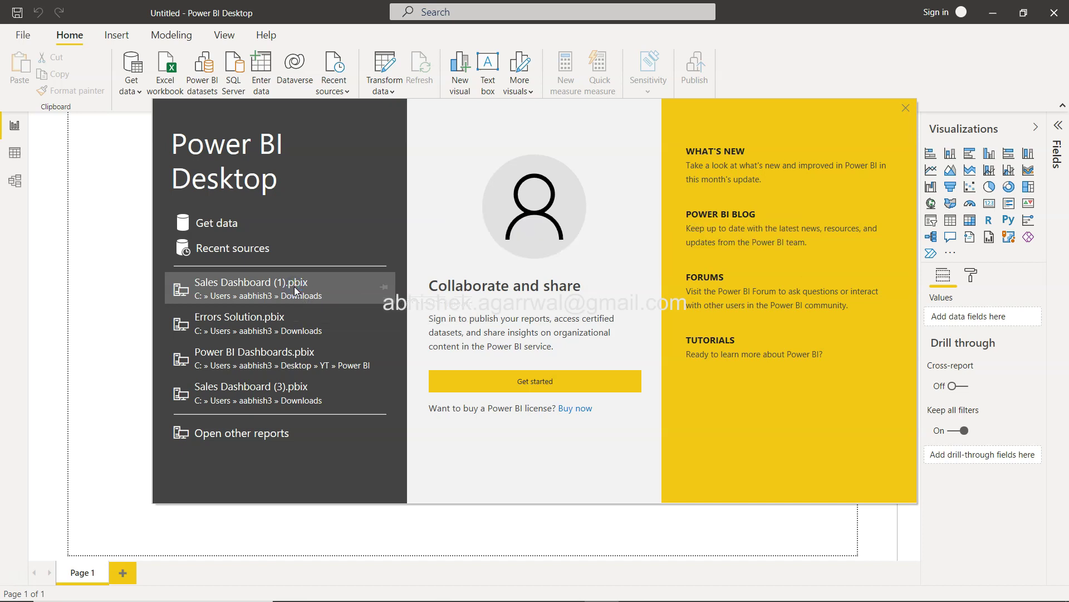
- Open Sales Dashboard (1).pbix from the recent list and expand Sheet1 to show Month and Passengers
{"action": "left_click", "coordinate": [275, 286]}
{"action": "left_click", "coordinate": [279, 285]}
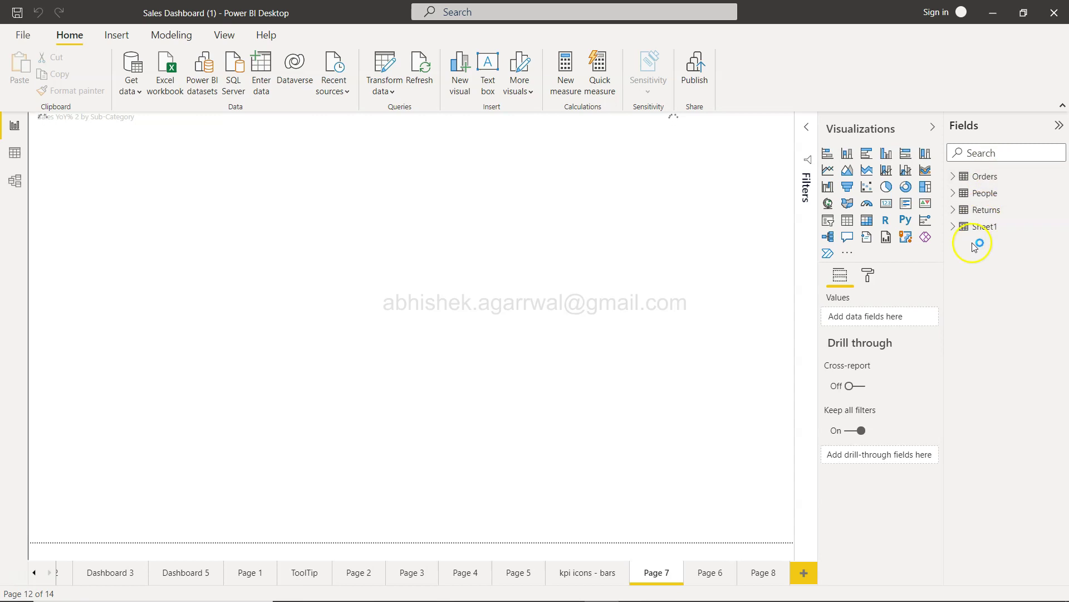
{"action": "left_click", "coordinate": [990, 212]}
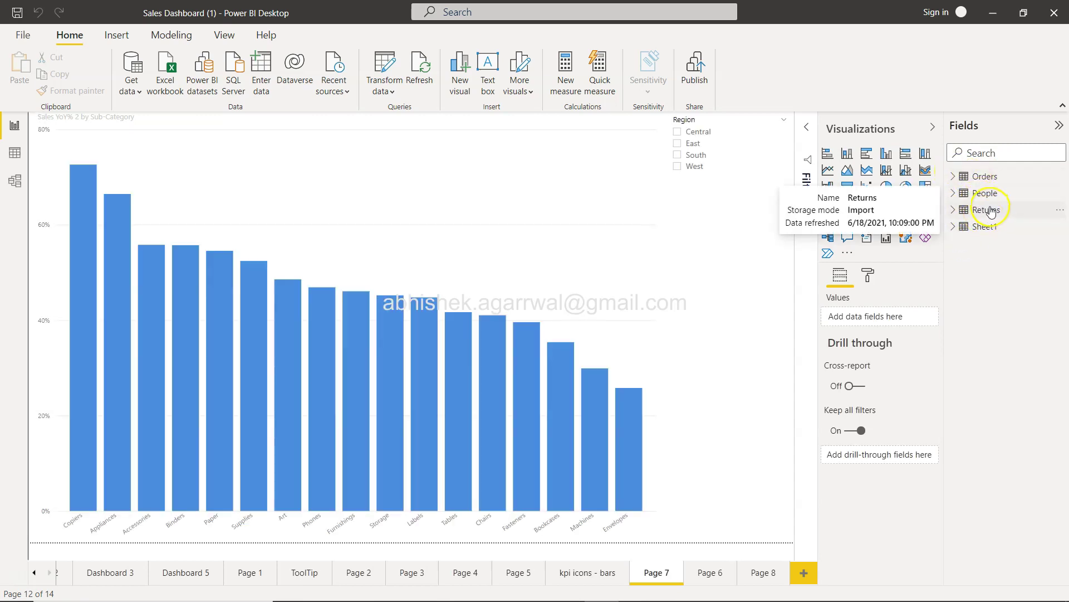
{"action": "left_click", "coordinate": [980, 226]}
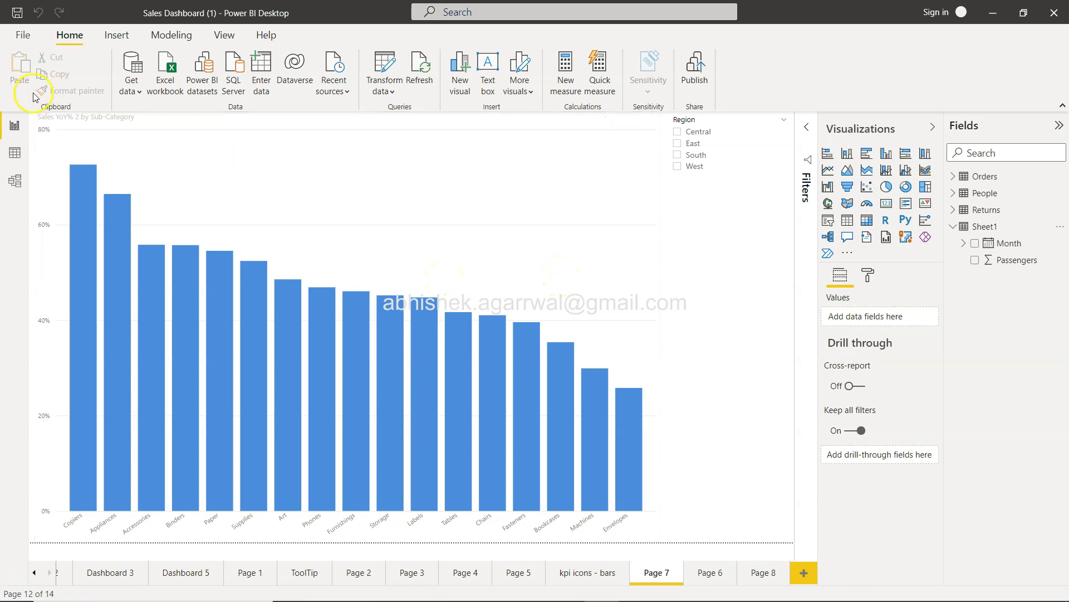
- Export the airline passengers.xlsx data source as an 'airline passengers' PBIDS file on the Desktop
{"action": "left_click", "coordinate": [22, 36]}
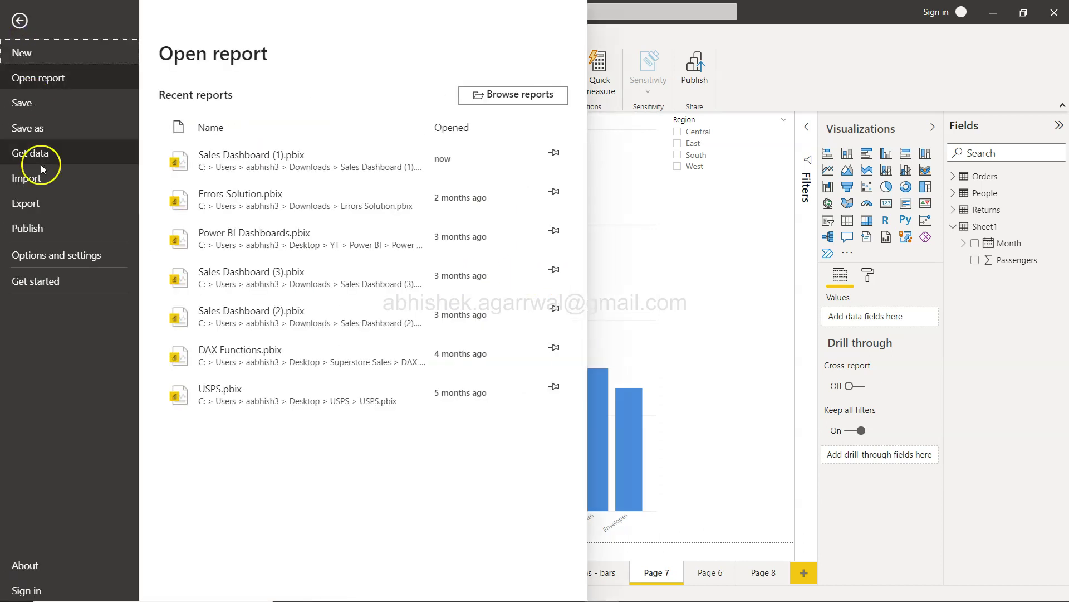
{"action": "left_click", "coordinate": [83, 255]}
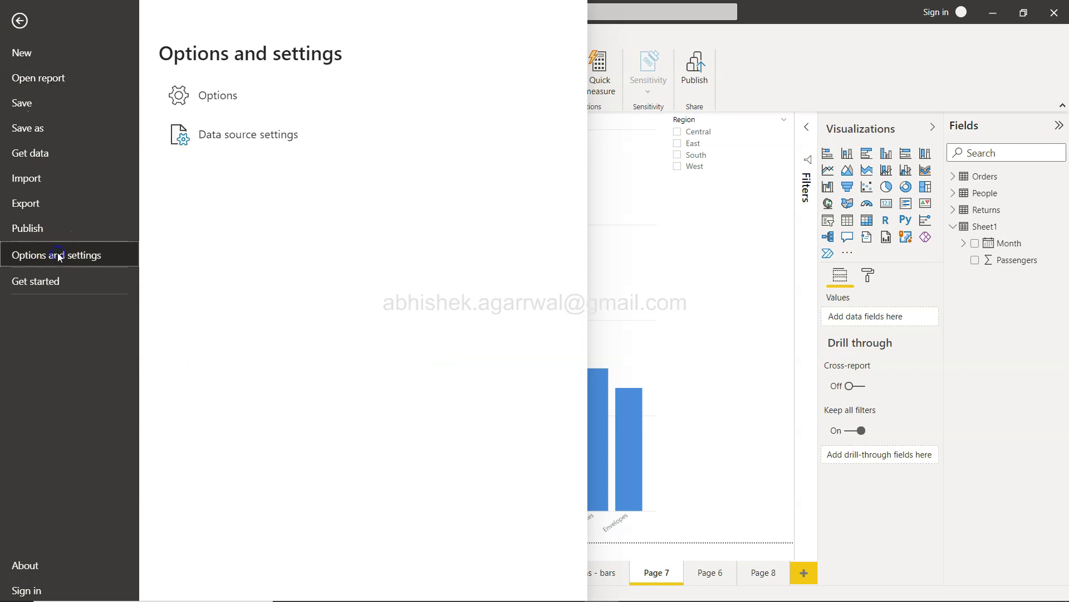
{"action": "left_click", "coordinate": [251, 138]}
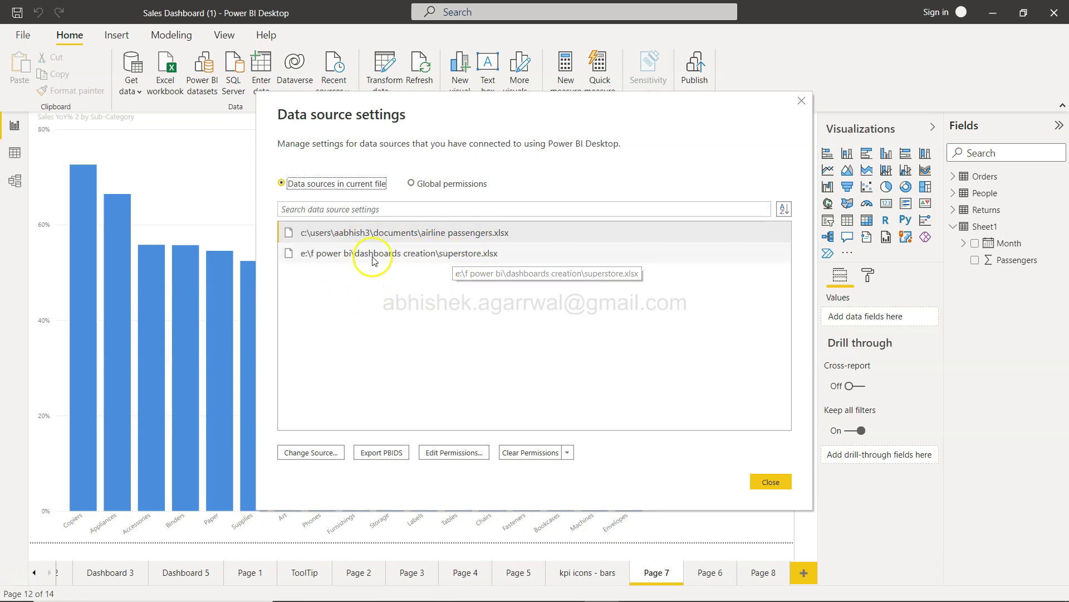
{"action": "left_click", "coordinate": [429, 234]}
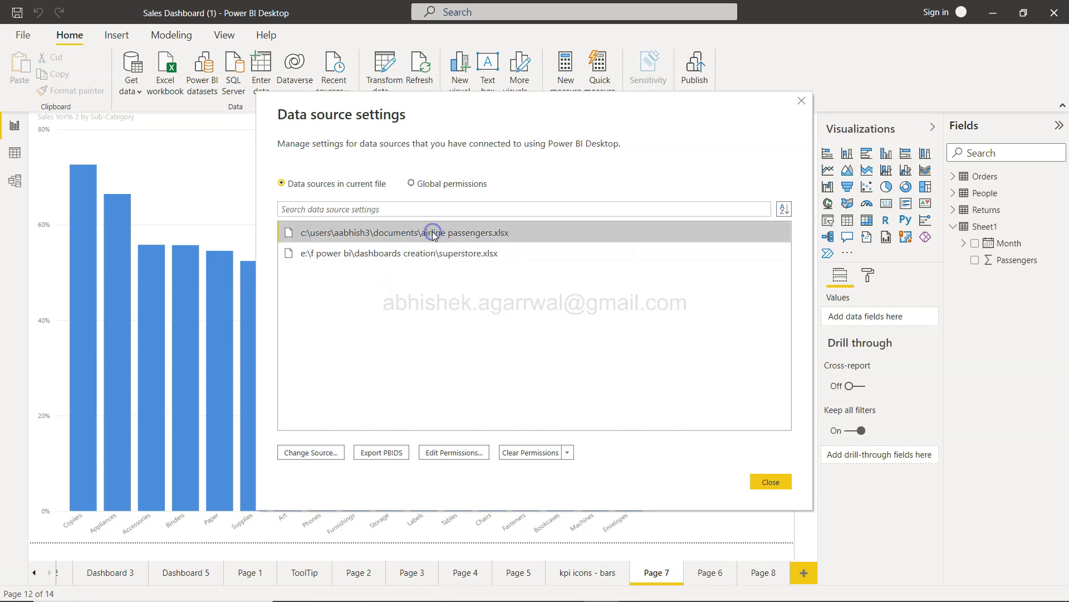
{"action": "left_click", "coordinate": [384, 454]}
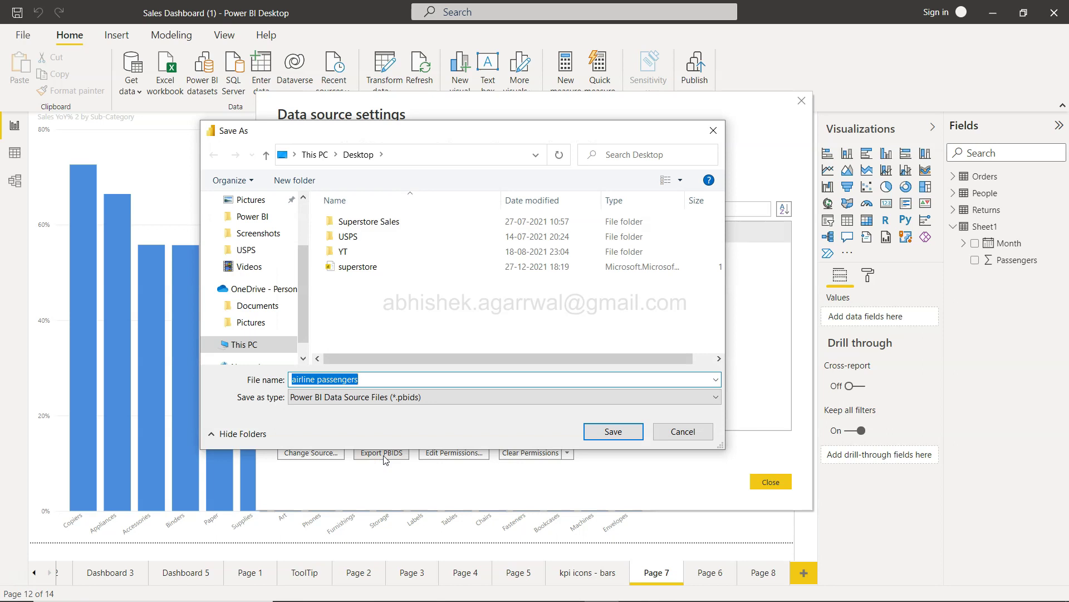
{"action": "left_click", "coordinate": [375, 375]}
{"action": "left_click", "coordinate": [623, 432]}
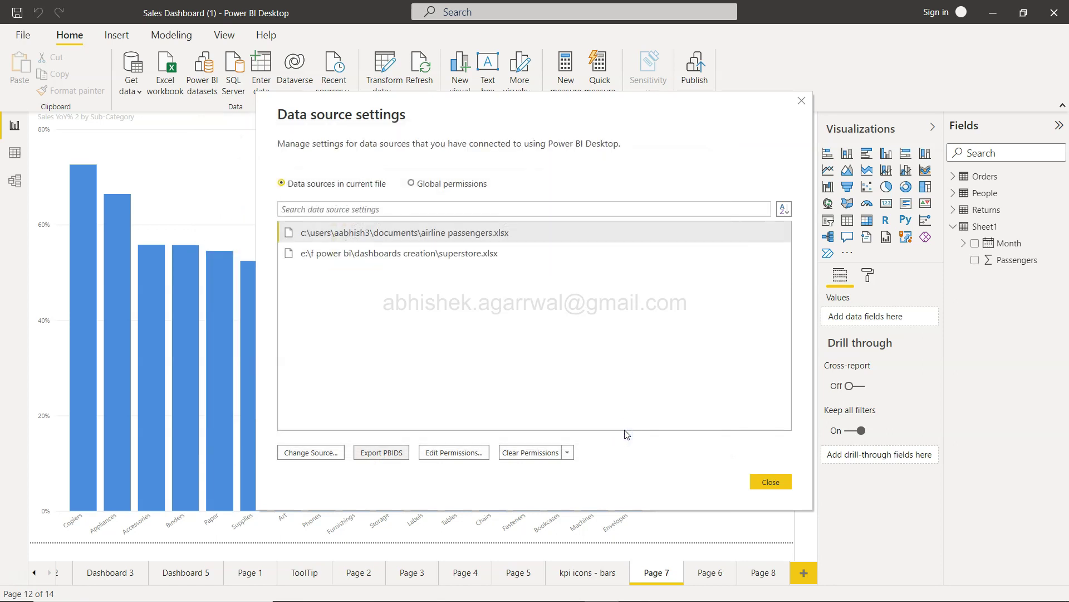
{"action": "left_click", "coordinate": [801, 101]}
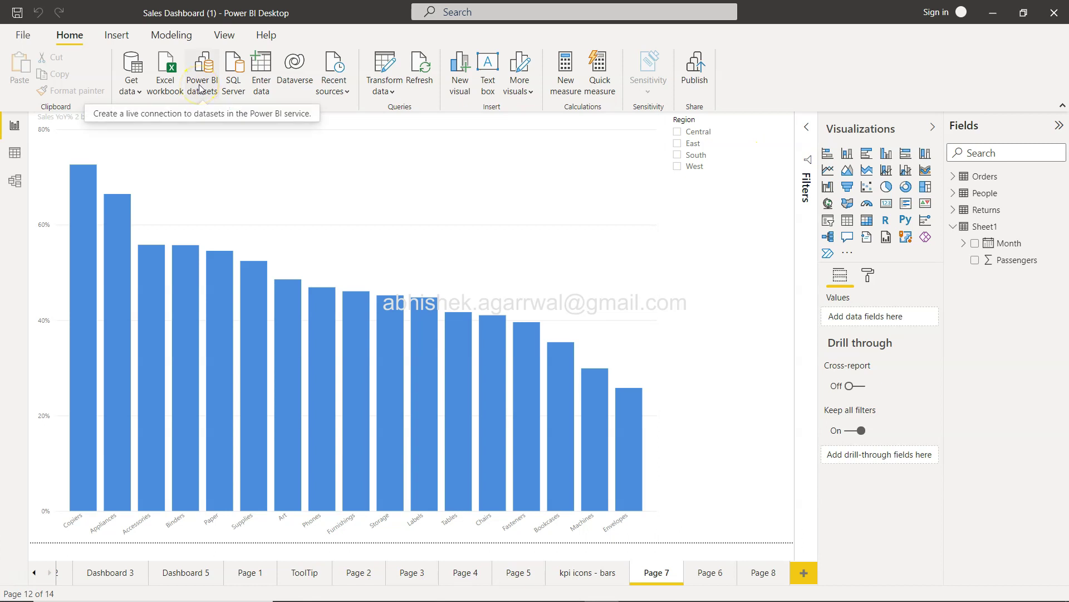
- Look over the Get data list of common data sources, then dismiss it
{"action": "left_click", "coordinate": [132, 88]}
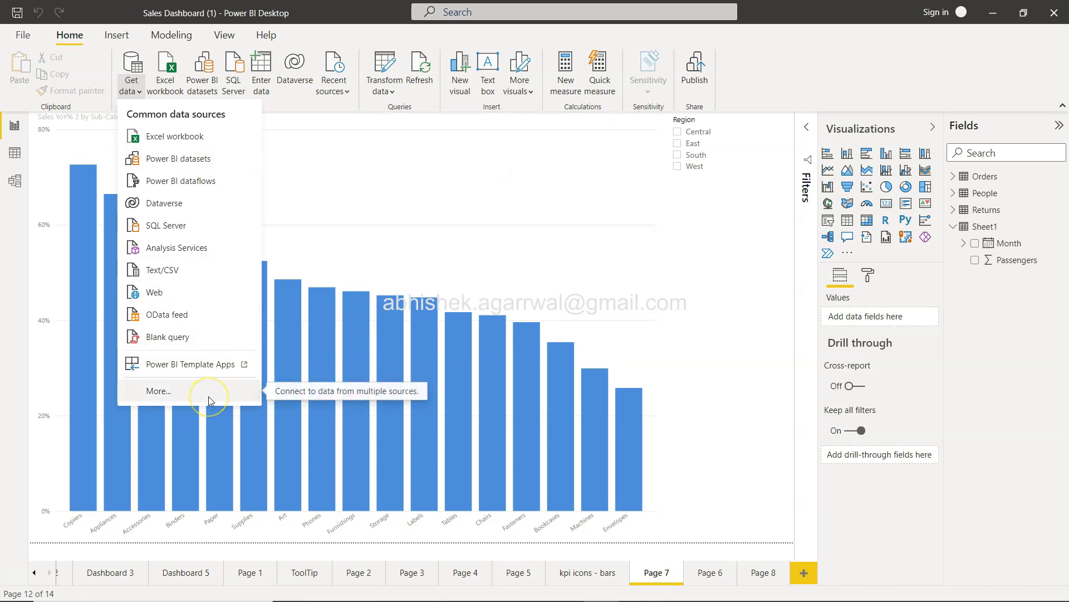
{"action": "left_click", "coordinate": [727, 257]}
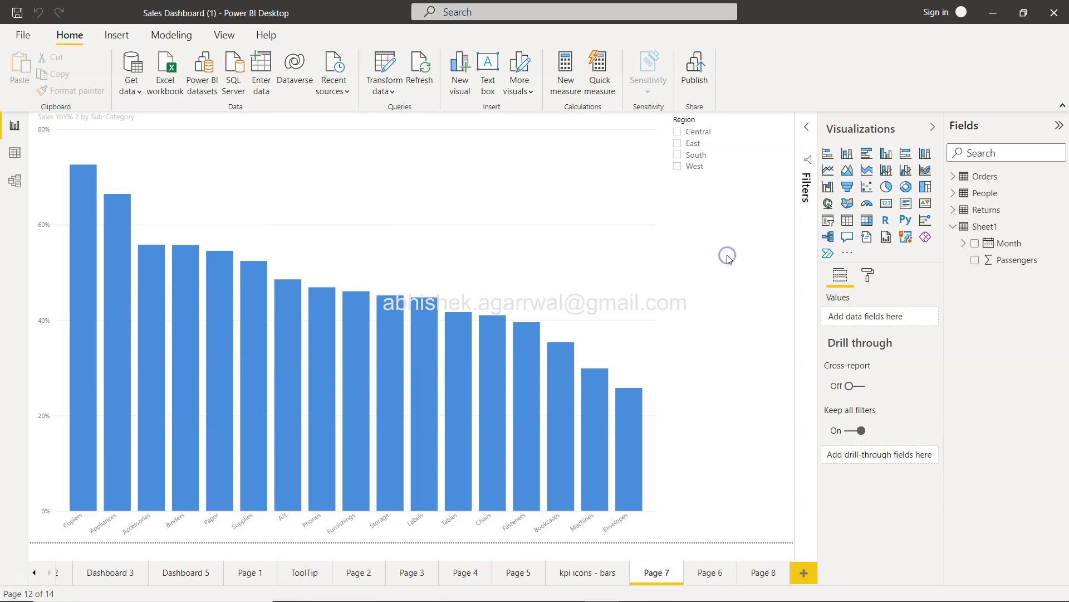
- Minimize Power BI and the browser, then open the airline passengers .pbids file from the desktop
{"action": "left_click", "coordinate": [993, 12]}
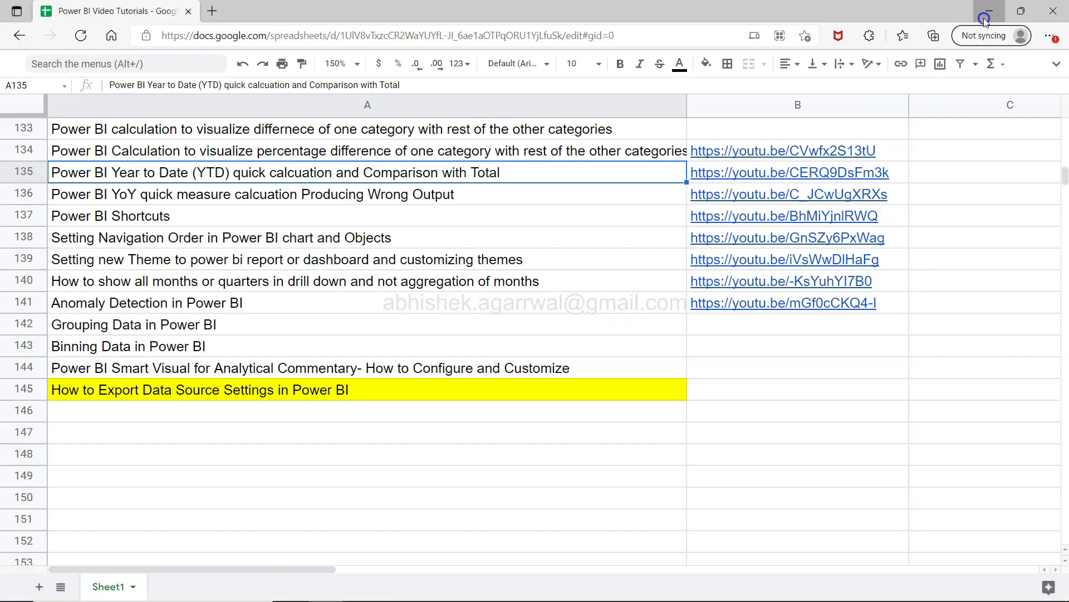
{"action": "left_click", "coordinate": [985, 19]}
{"action": "left_click", "coordinate": [986, 14]}
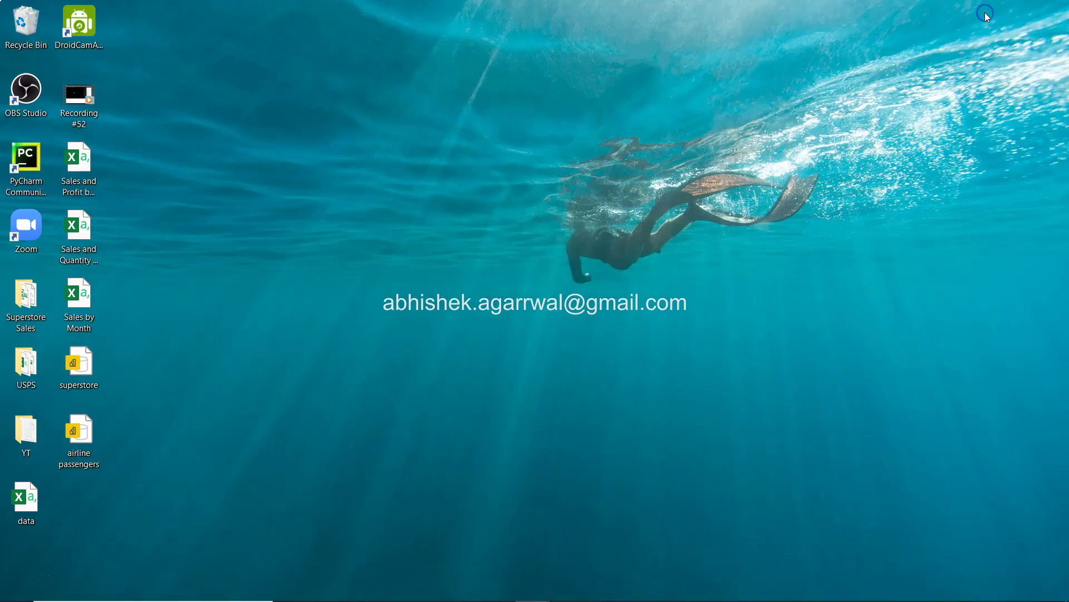
{"action": "left_click", "coordinate": [220, 419]}
{"action": "double_click", "coordinate": [89, 446]}
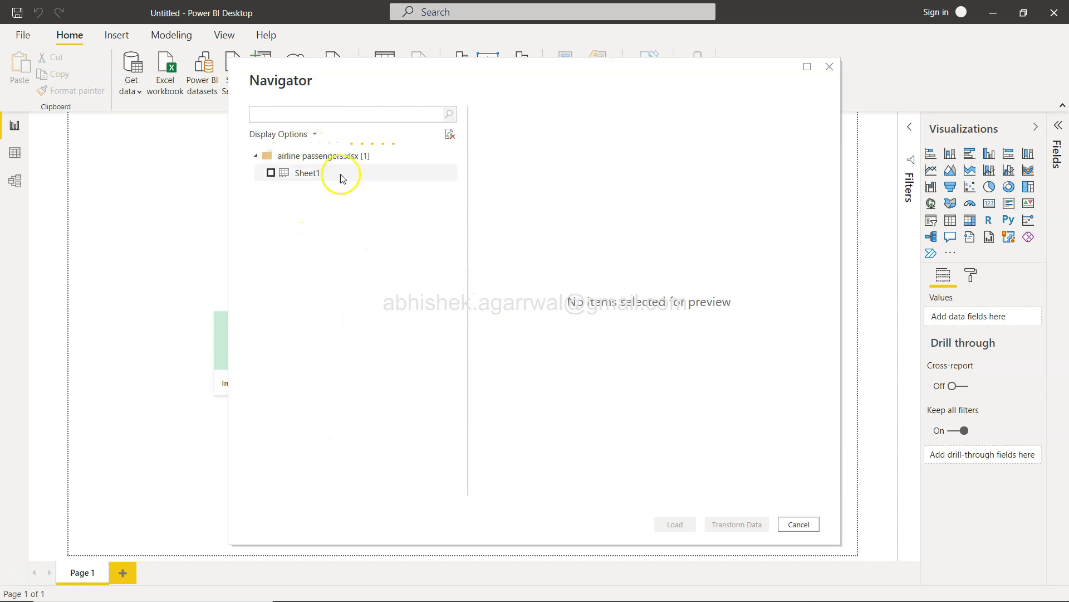
- Tick Sheet1 of airline passengers.xlsx in the Navigator and load it into the new report
{"action": "left_click", "coordinate": [271, 174]}
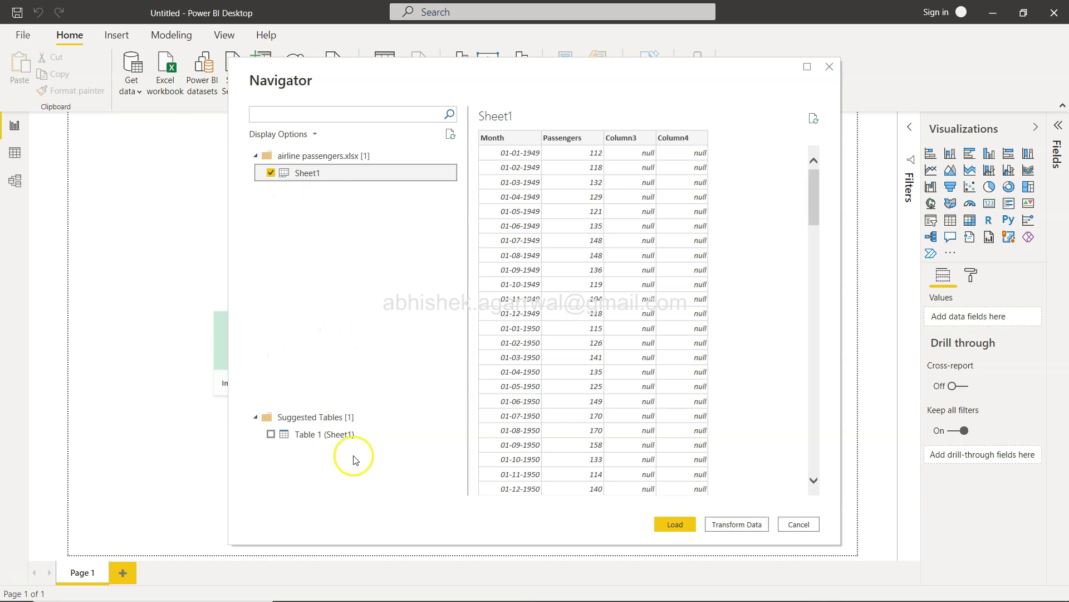
{"action": "left_click", "coordinate": [677, 525]}
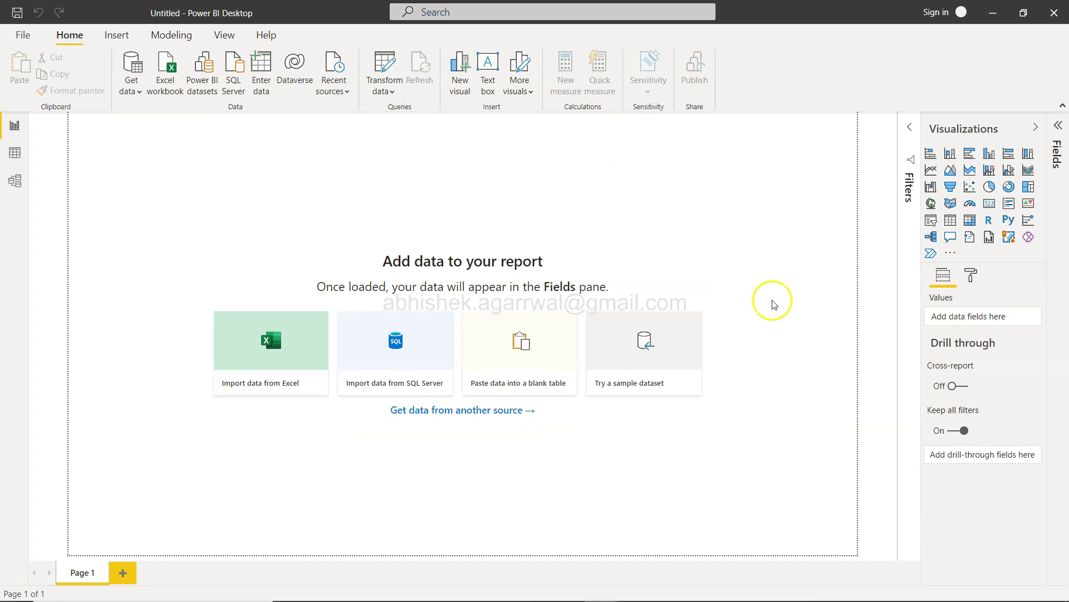